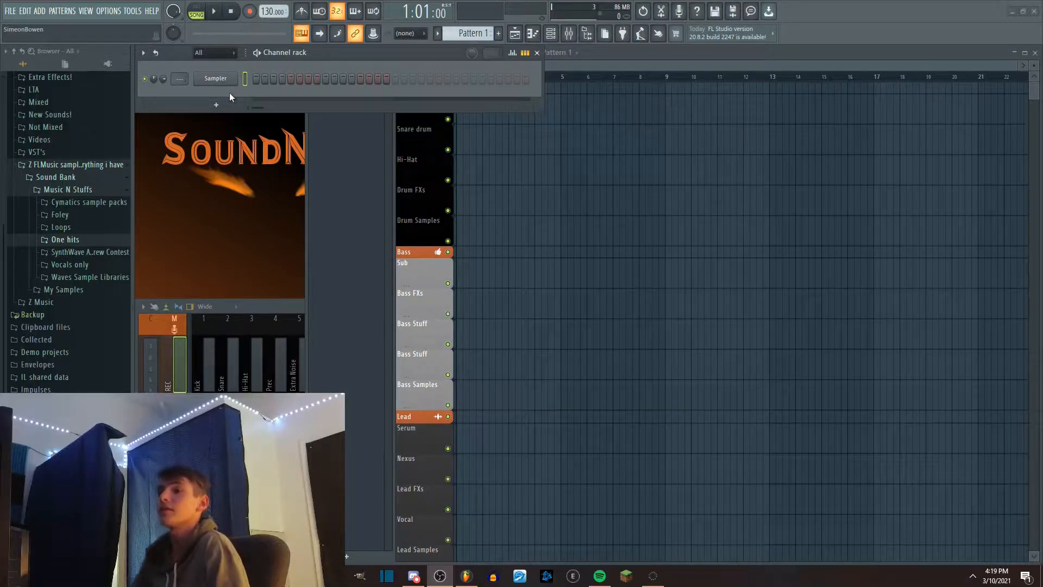
{"action": "left_click", "coordinate": [223, 79]}
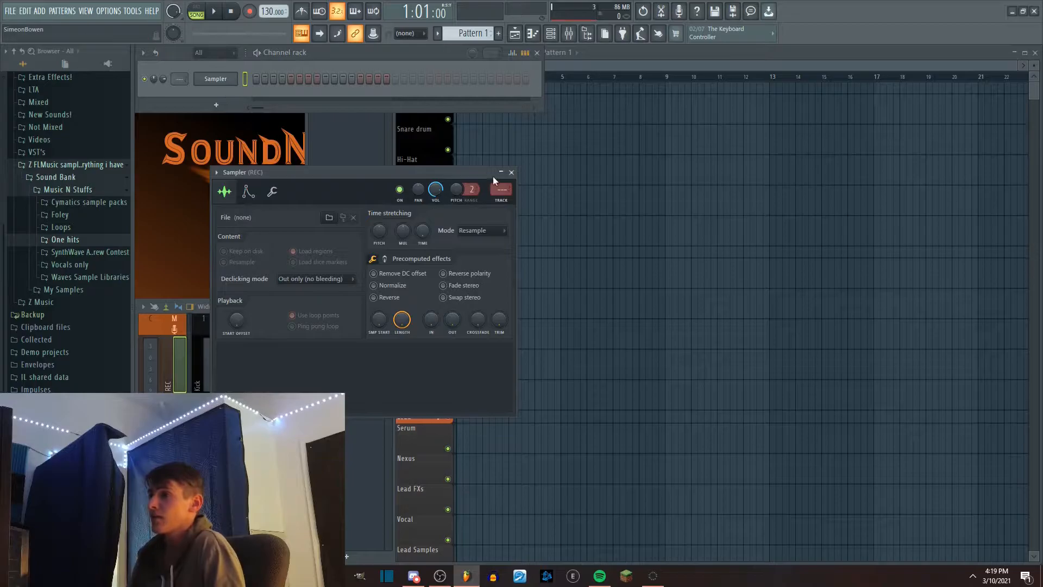
{"action": "left_click_drag", "start_coordinate": [433, 172], "coordinate": [592, 164]}
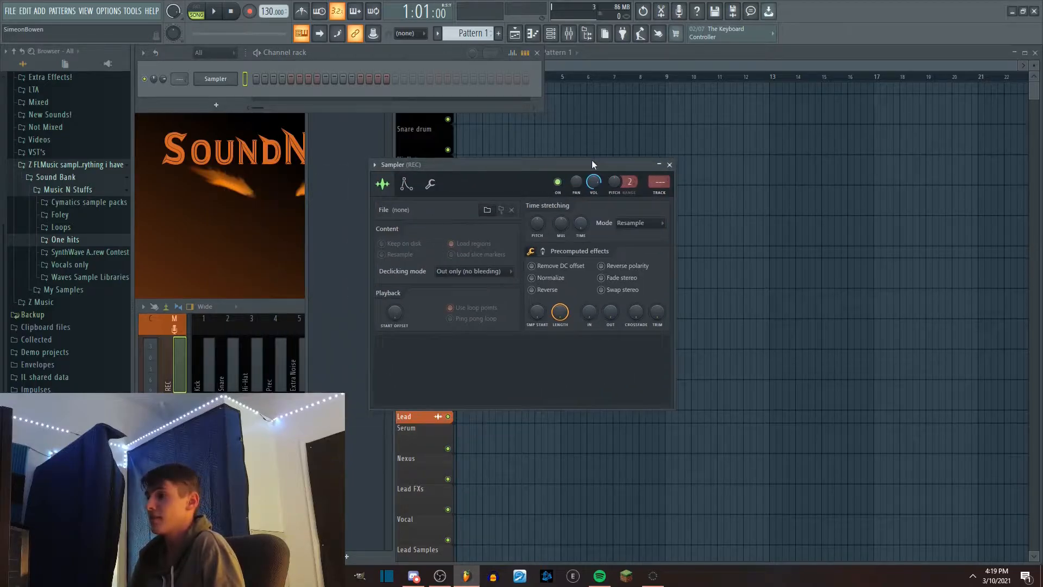
{"action": "left_click", "coordinate": [671, 165]}
Step: Replace the default Sampler channel with the GMS synthesizer
{"action": "right_click", "coordinate": [233, 79]}
{"action": "mouse_move", "coordinate": [269, 164]}
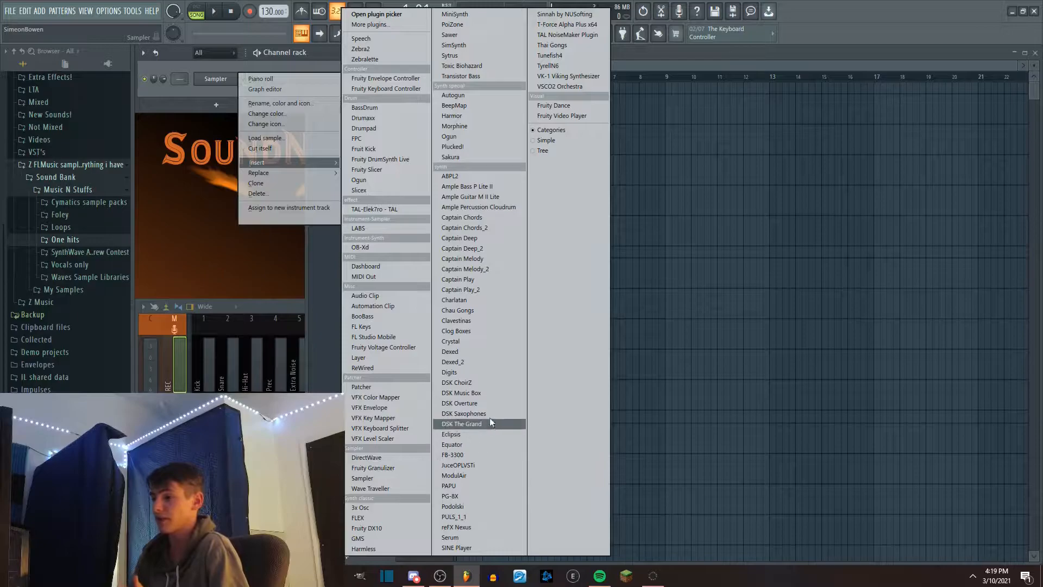
{"action": "left_click", "coordinate": [308, 311]}
{"action": "right_click", "coordinate": [215, 80]}
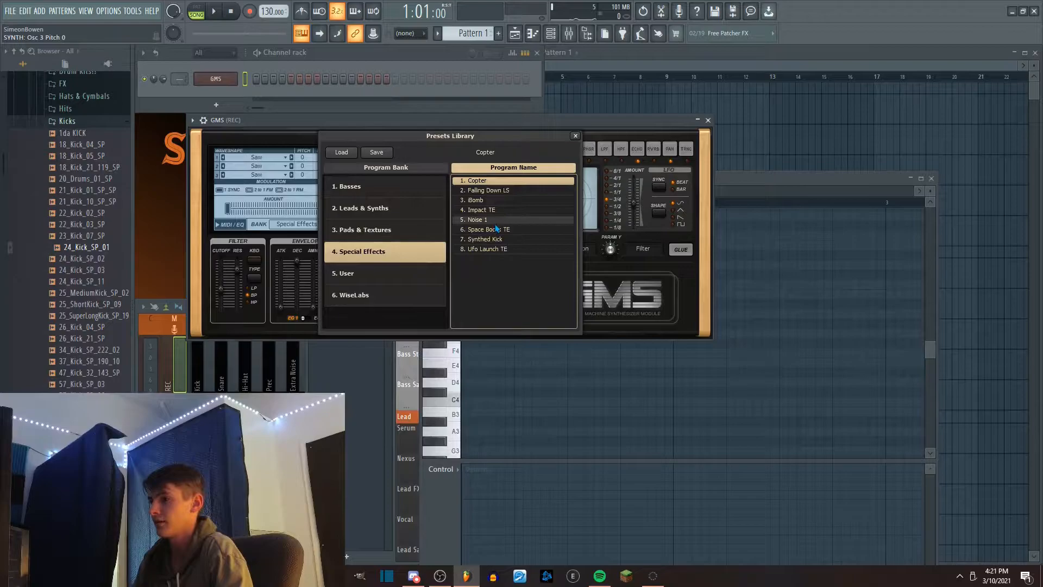
Step: Switch the GMS preset library from Special Effects to the Basses bank and load a bass preset
{"action": "key", "text": "Up"}
{"action": "key", "text": "Up"}
{"action": "key", "text": "Up"}
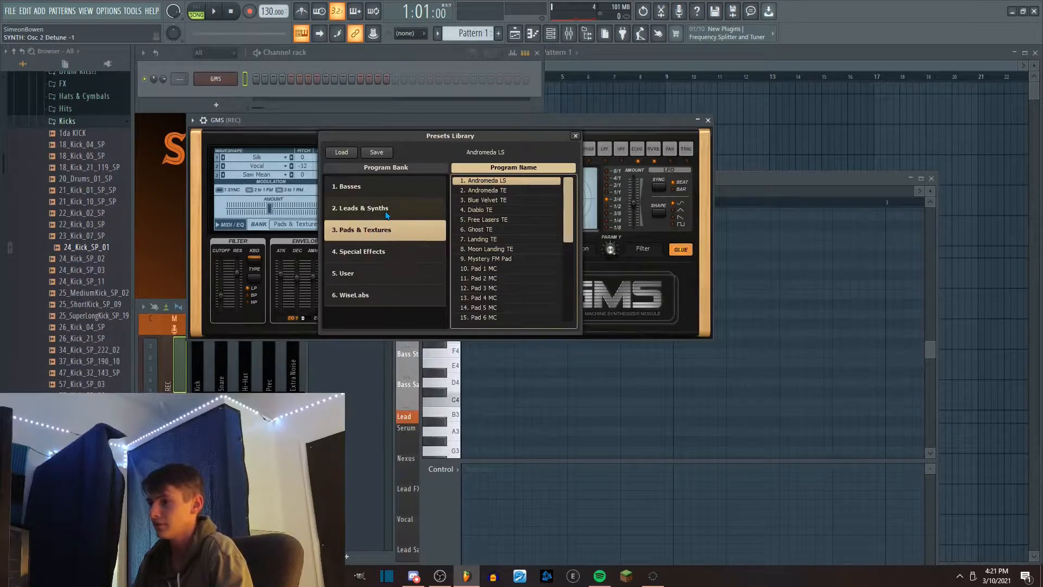
{"action": "scroll", "coordinate": [499, 285], "scroll_direction": "down", "scroll_amount": 13}
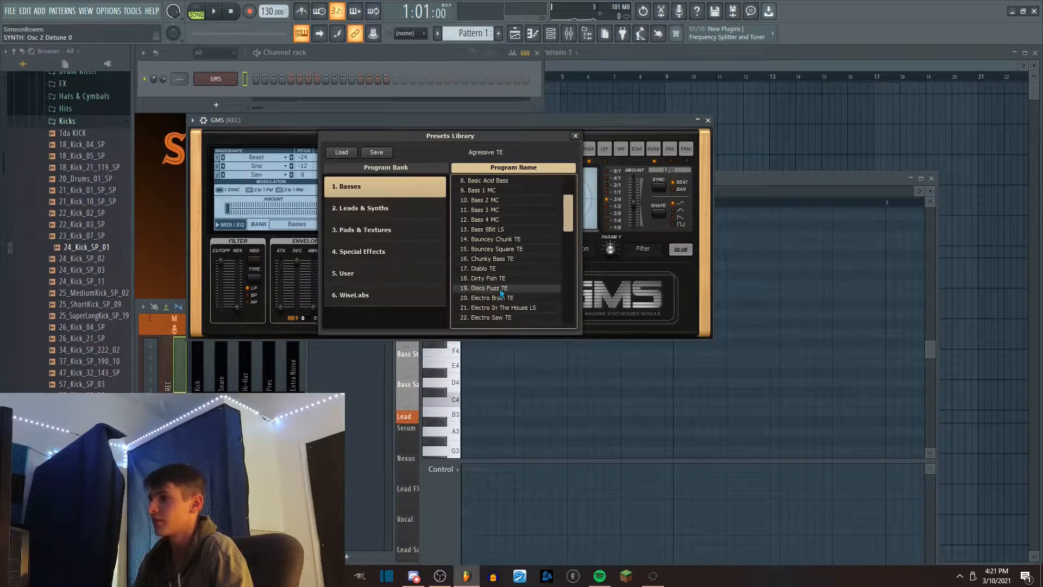
{"action": "left_click", "coordinate": [500, 282]}
{"action": "double_click", "coordinate": [499, 282]}
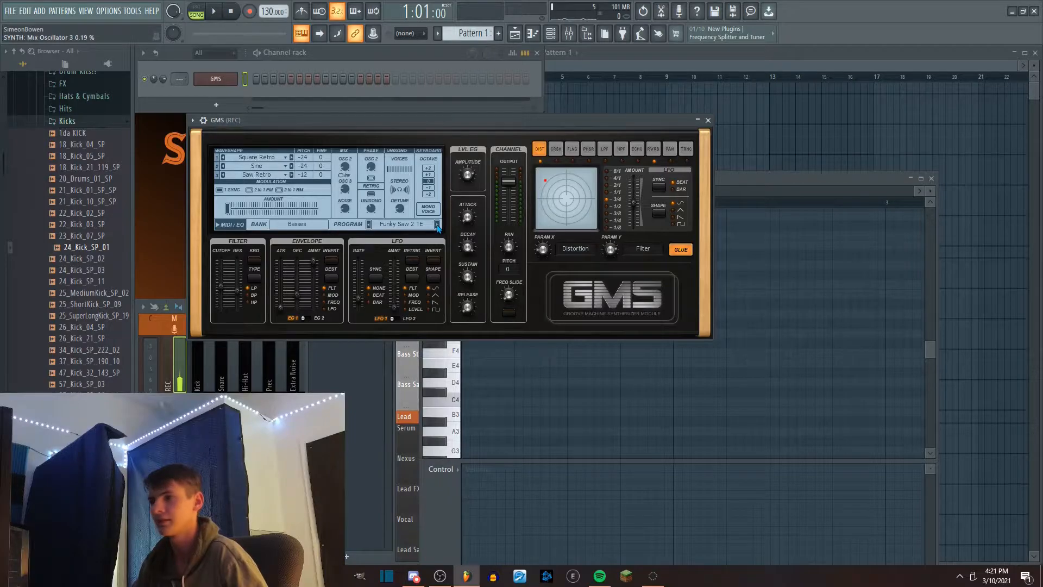
Step: Step forward through the GMS Basses programs, auditioning each, and settle on the Like a Square preset
{"action": "left_click", "coordinate": [437, 224]}
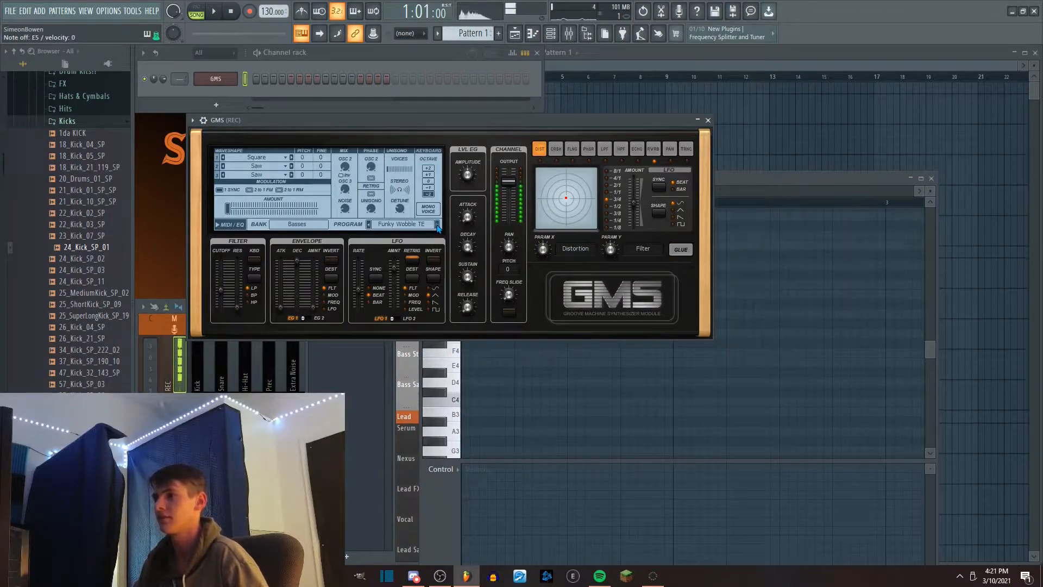
{"action": "left_click", "coordinate": [437, 224]}
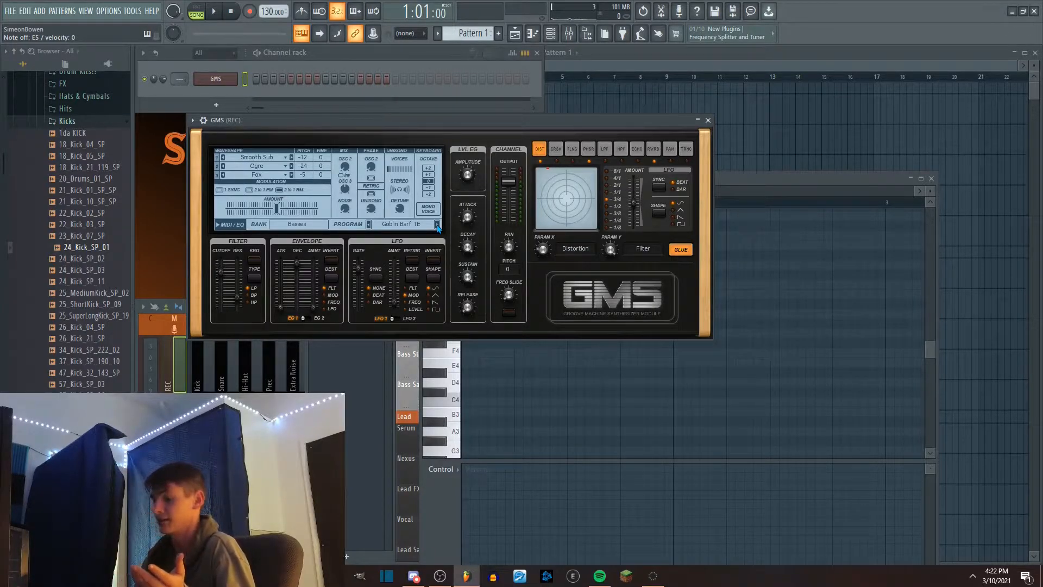
{"action": "left_click", "coordinate": [437, 225]}
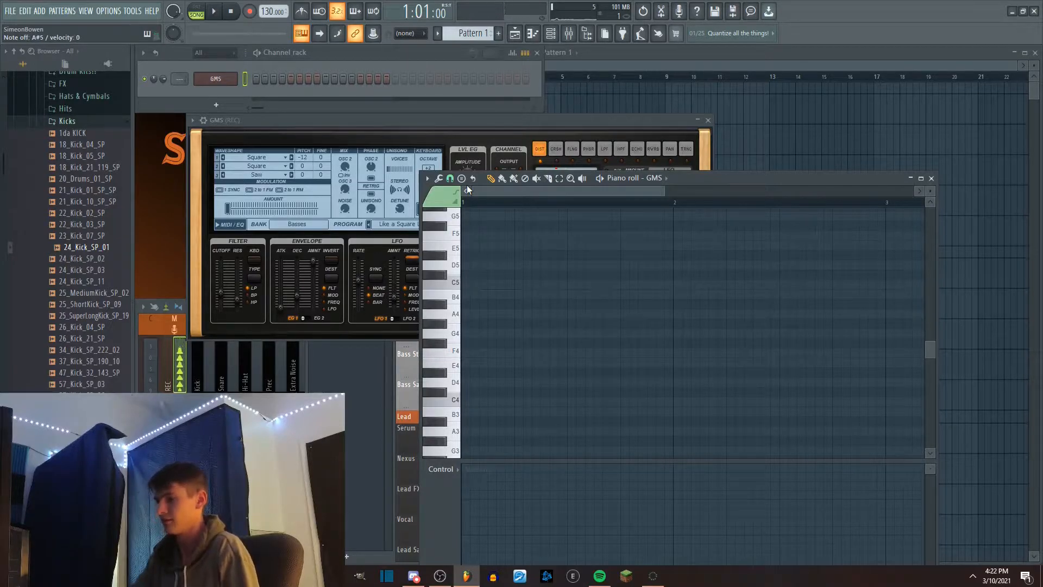
Step: Record a two-bar GMS melody as notes and automation, and play it back
{"action": "left_click", "coordinate": [250, 12]}
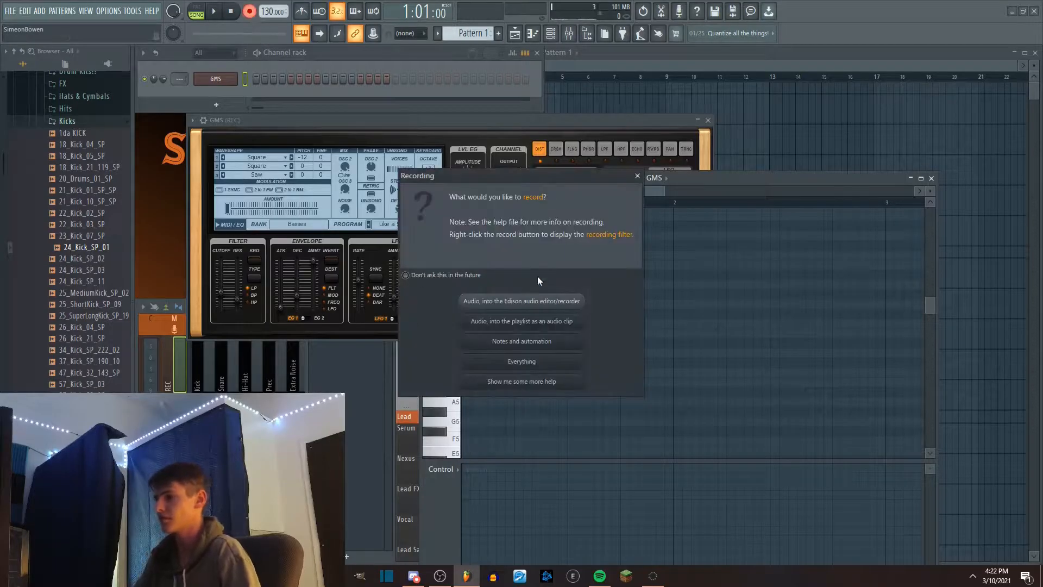
{"action": "left_click", "coordinate": [541, 347]}
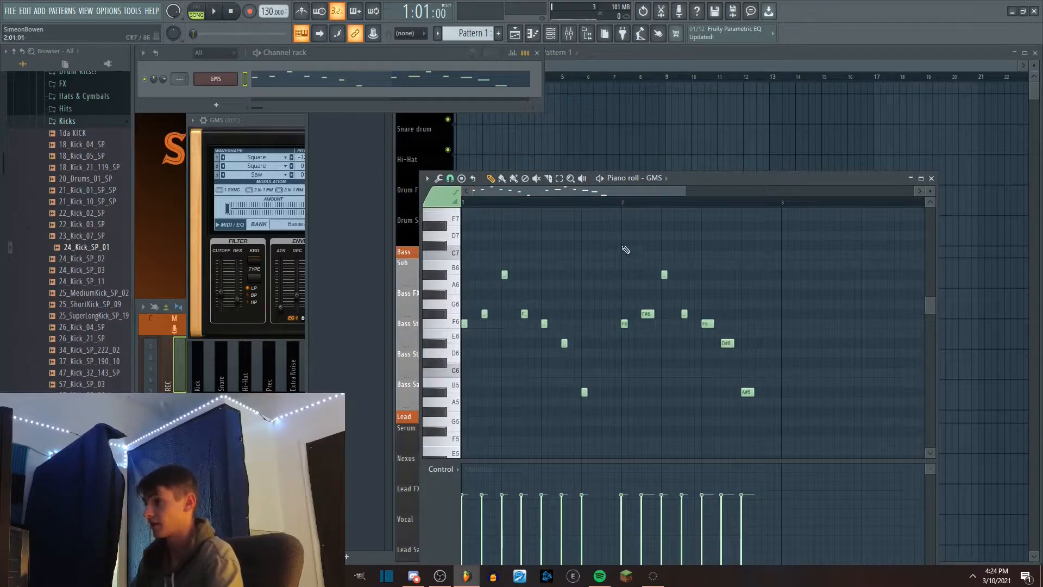
{"action": "scroll", "coordinate": [615, 237], "scroll_direction": "down", "scroll_amount": 2}
{"action": "key", "text": "space"}
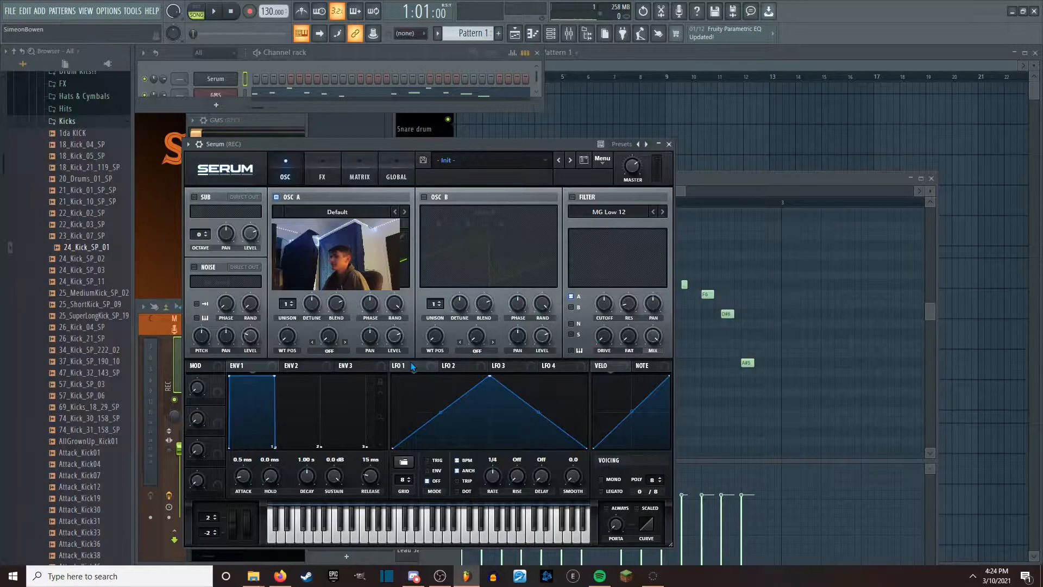
Step: Audition Serum's presets and load the BASS - Clicky preset for the new channel
{"action": "left_click", "coordinate": [480, 161]}
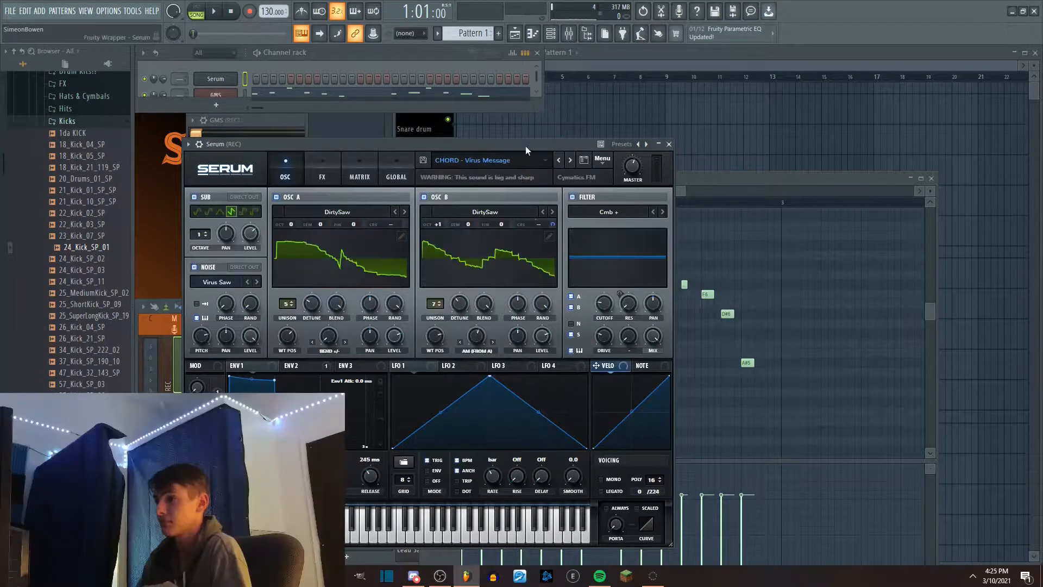
{"action": "left_click_drag", "start_coordinate": [528, 145], "coordinate": [545, 141]}
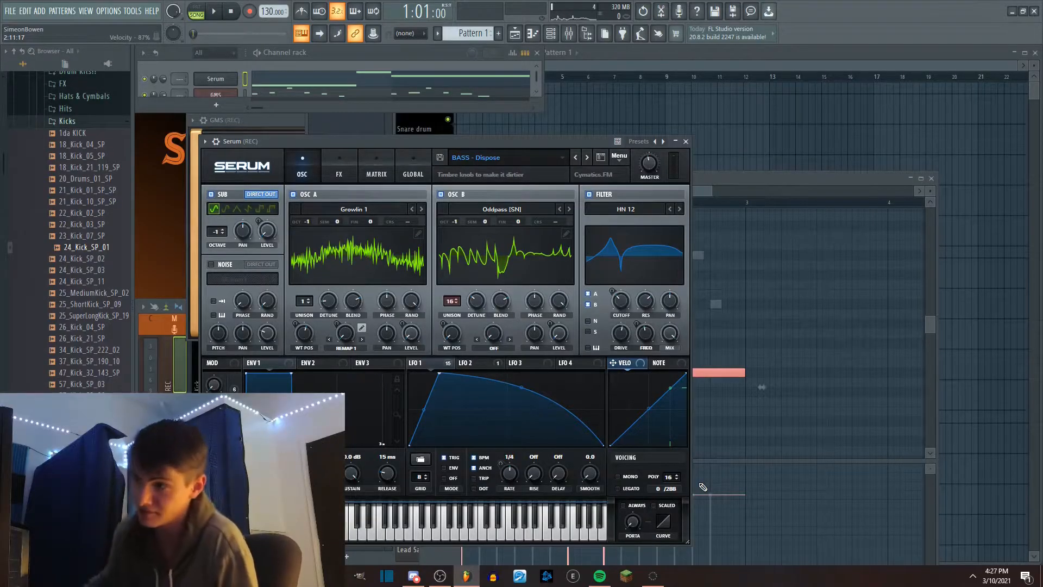
{"action": "left_click", "coordinate": [578, 158]}
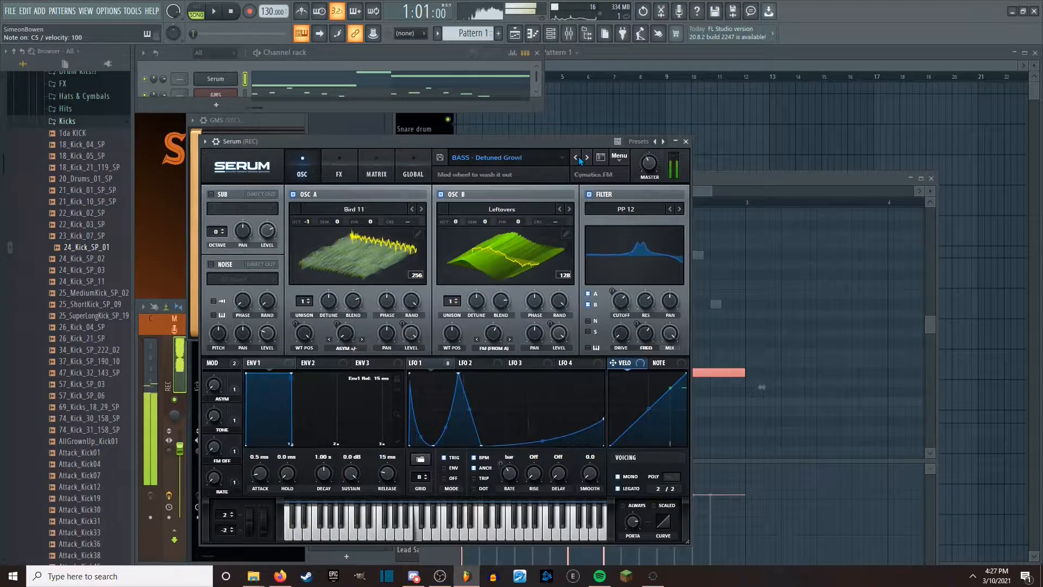
{"action": "left_click", "coordinate": [579, 159]}
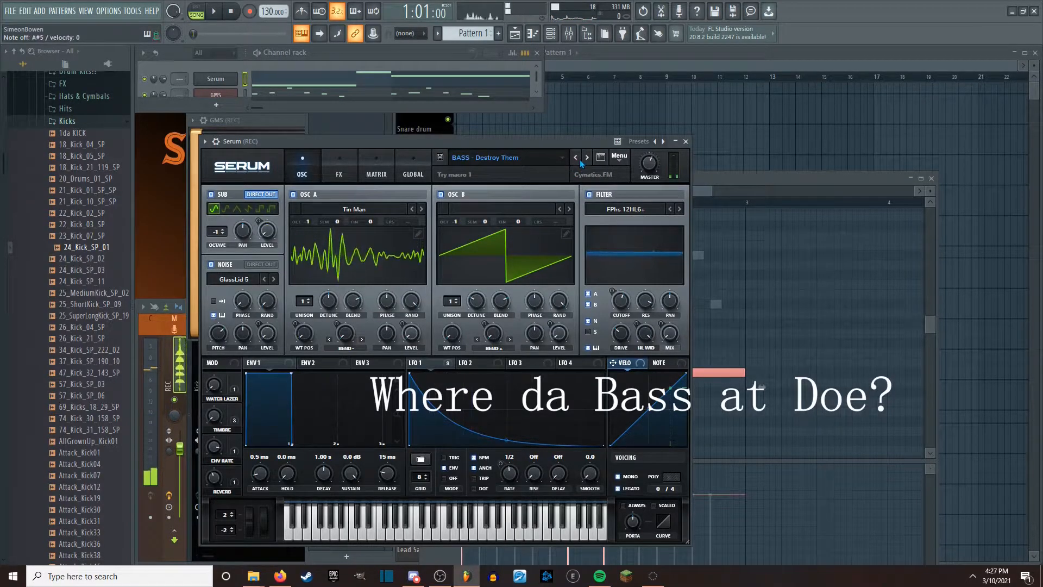
{"action": "left_click", "coordinate": [577, 158]}
{"action": "left_click", "coordinate": [576, 159]}
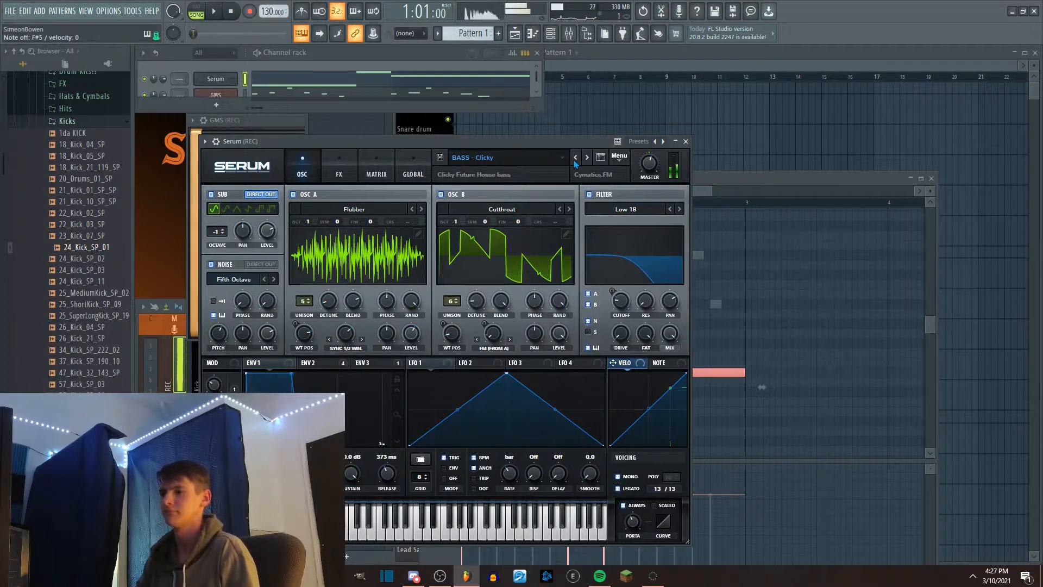
Step: Duplicate the first bar of Serum notes into the second bar and play the pattern
{"action": "left_click", "coordinate": [704, 182]}
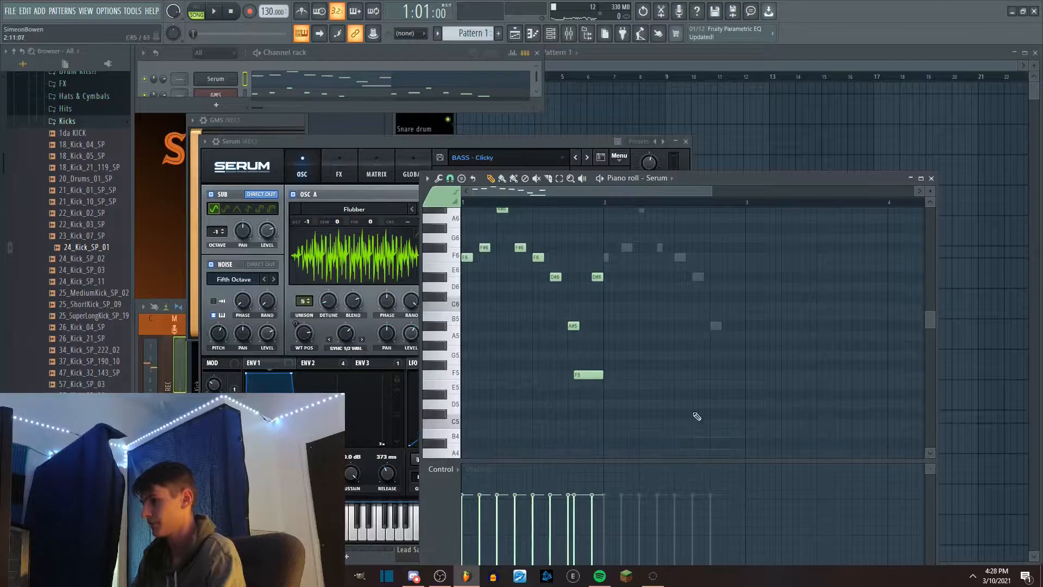
{"action": "key", "text": "ctrl+v"}
{"action": "scroll", "coordinate": [630, 337], "scroll_direction": "up", "scroll_amount": 2}
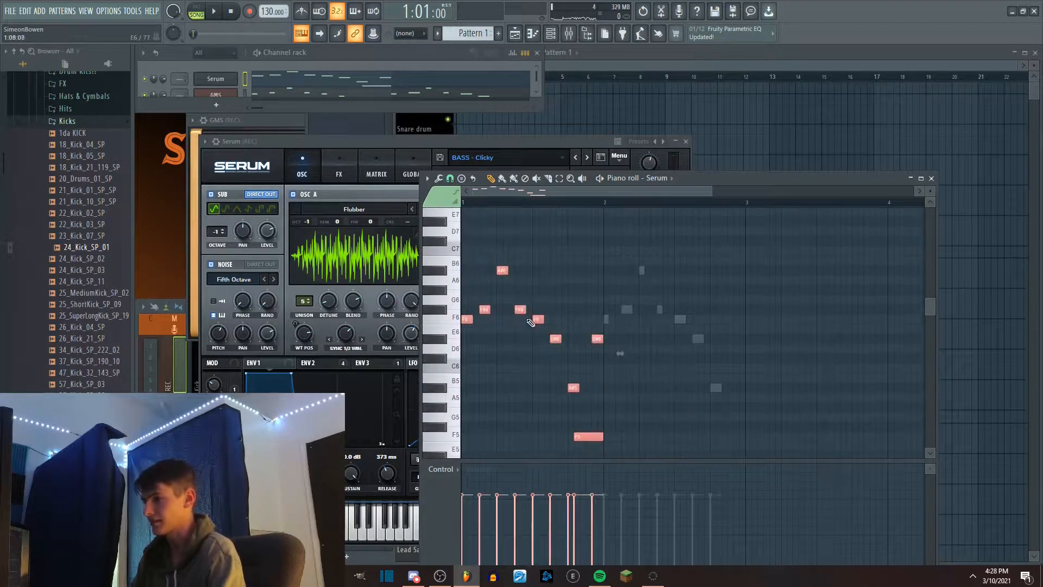
{"action": "left_click_drag", "start_coordinate": [629, 324], "coordinate": [663, 309]}
{"action": "key", "text": "space"}
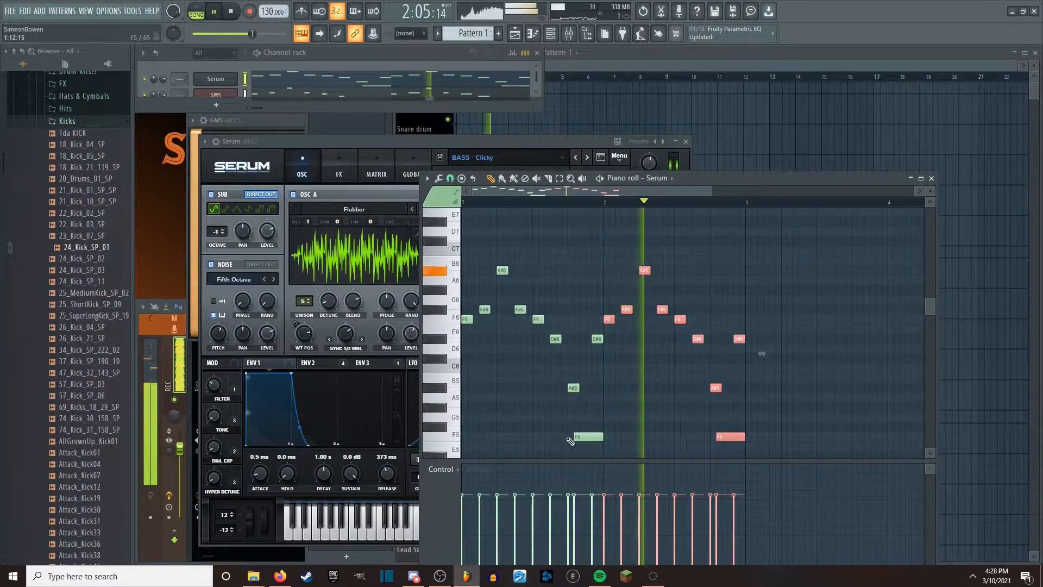
Step: Adjust the length of the low F5 notes at the bar ends in Serum's piano roll, and play the melody back
{"action": "left_click", "coordinate": [735, 437]}
{"action": "key", "text": "space"}
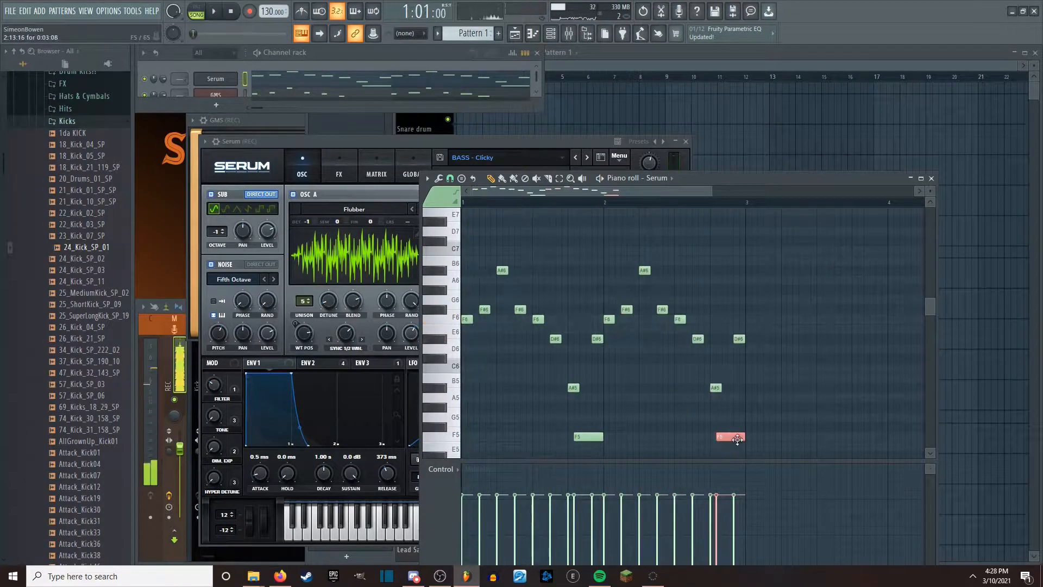
{"action": "scroll", "coordinate": [723, 438], "scroll_direction": "up", "scroll_amount": 5}
{"action": "left_click_drag", "start_coordinate": [705, 437], "coordinate": [714, 437]}
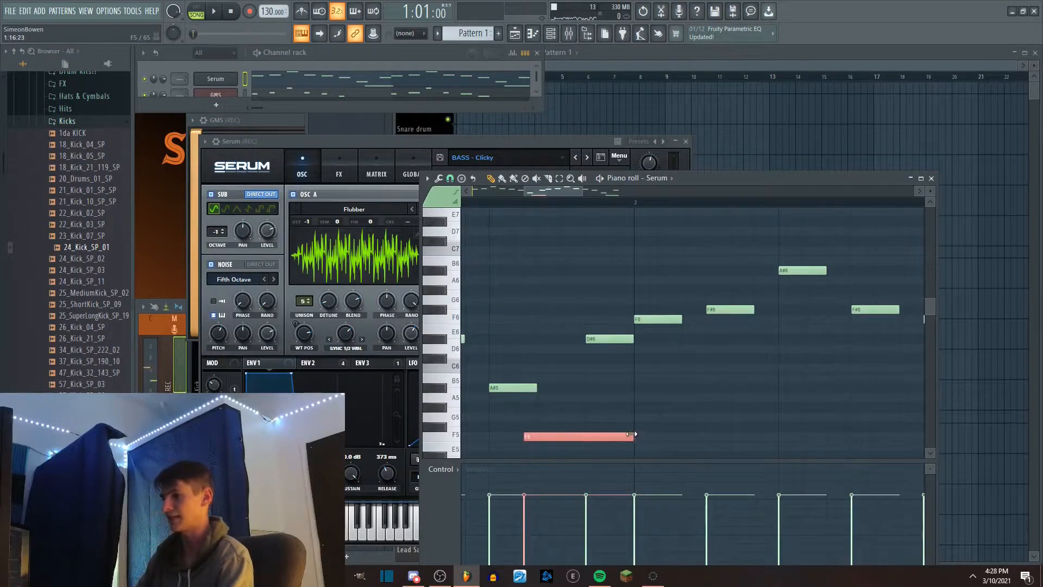
{"action": "scroll", "coordinate": [572, 236], "scroll_direction": "down", "scroll_amount": 6}
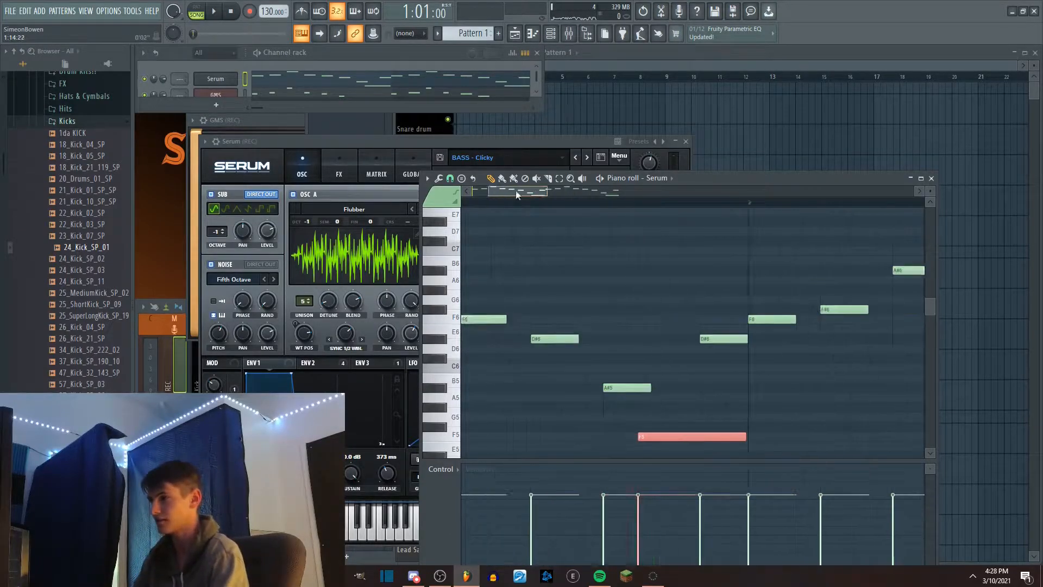
{"action": "key", "text": "space"}
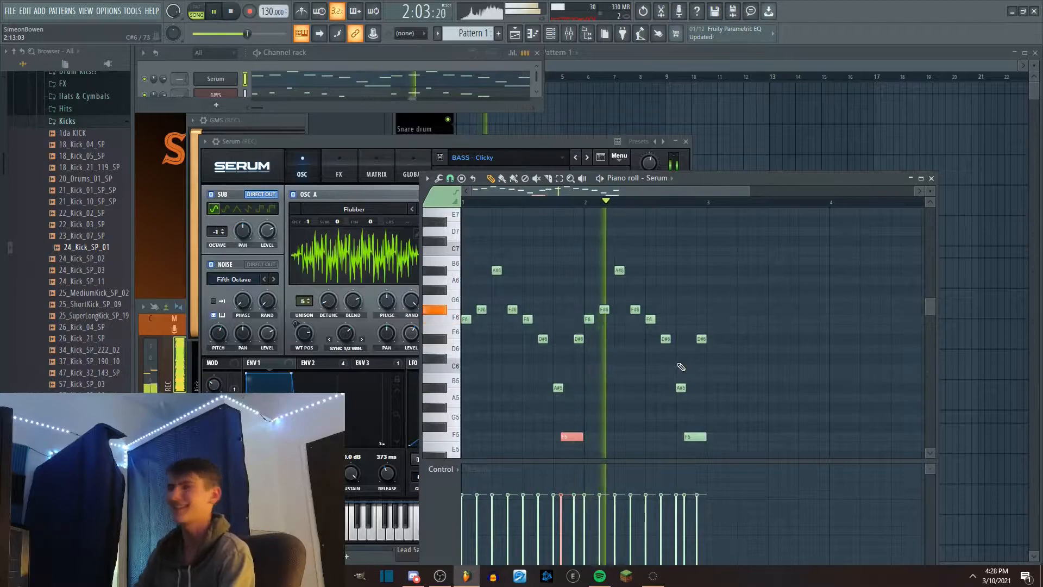
{"action": "key", "text": "space"}
Step: Audition several kick drum samples from the Kicks folder
{"action": "scroll", "coordinate": [81, 170], "scroll_direction": "down", "scroll_amount": 10}
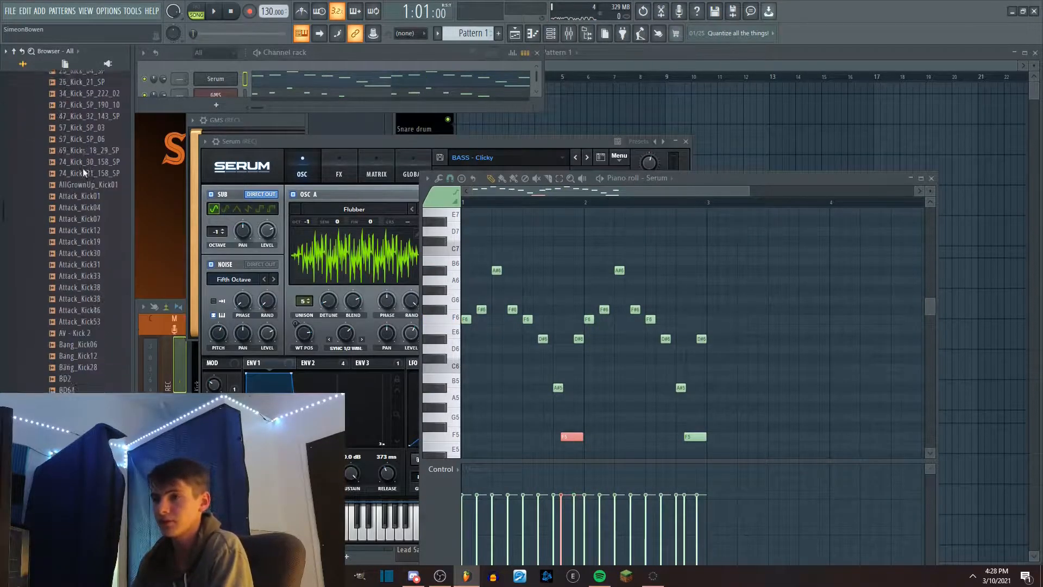
{"action": "left_click", "coordinate": [70, 251]}
{"action": "left_click", "coordinate": [71, 190]}
{"action": "left_click", "coordinate": [73, 181]}
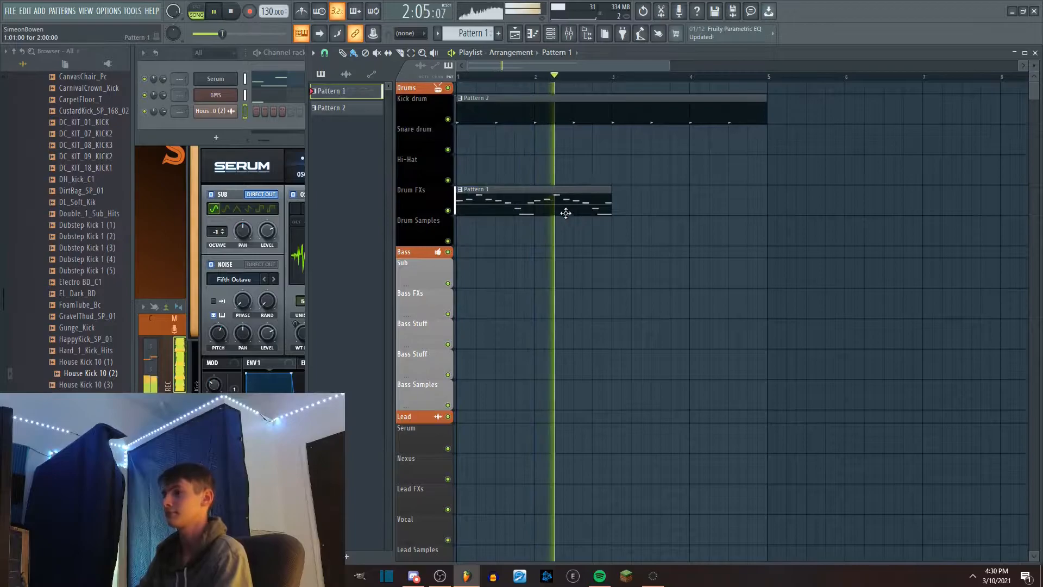
Step: Place a second copy of the Pattern 1 clip at bar 3 in the playlist
{"action": "left_click_drag", "start_coordinate": [568, 210], "coordinate": [717, 208]}
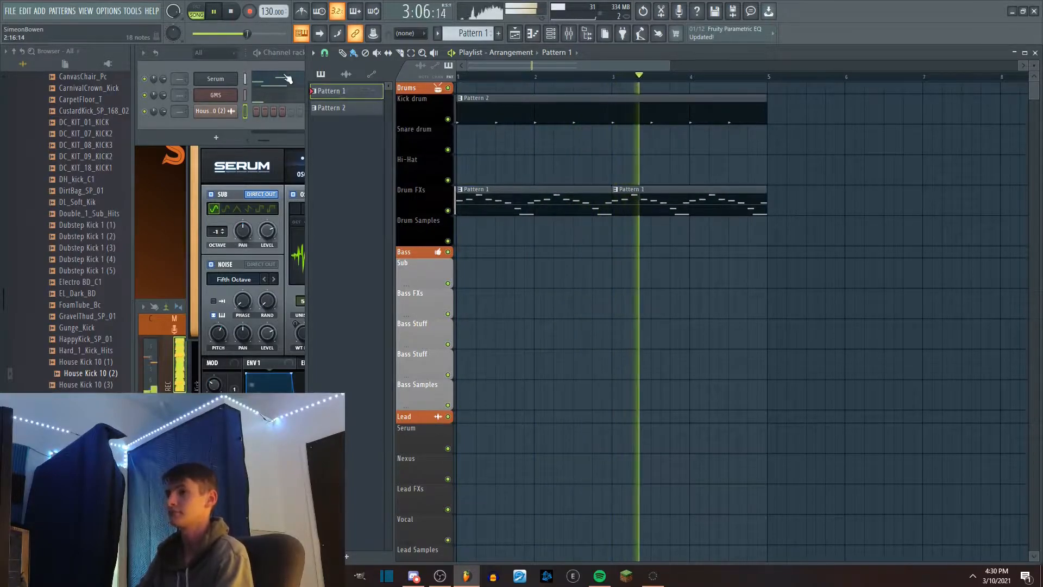
Step: Try the GMS melody one octave higher during playback, and shift the notes back down an octave
{"action": "left_click", "coordinate": [287, 80]}
{"action": "key", "text": "space"}
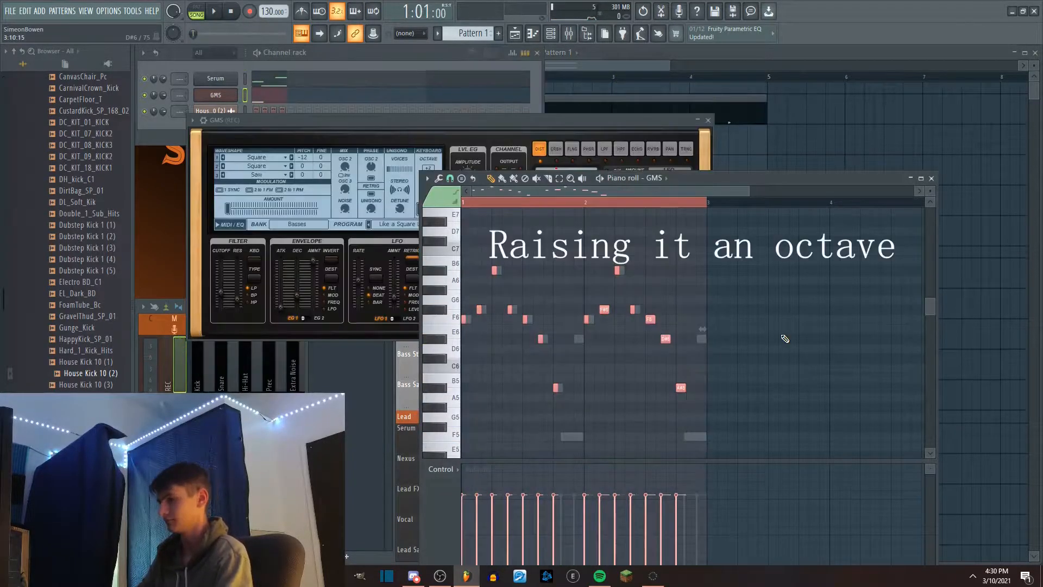
{"action": "key", "text": "ctrl+Up"}
{"action": "key", "text": "space"}
{"action": "scroll", "coordinate": [640, 345], "scroll_direction": "up", "scroll_amount": 5}
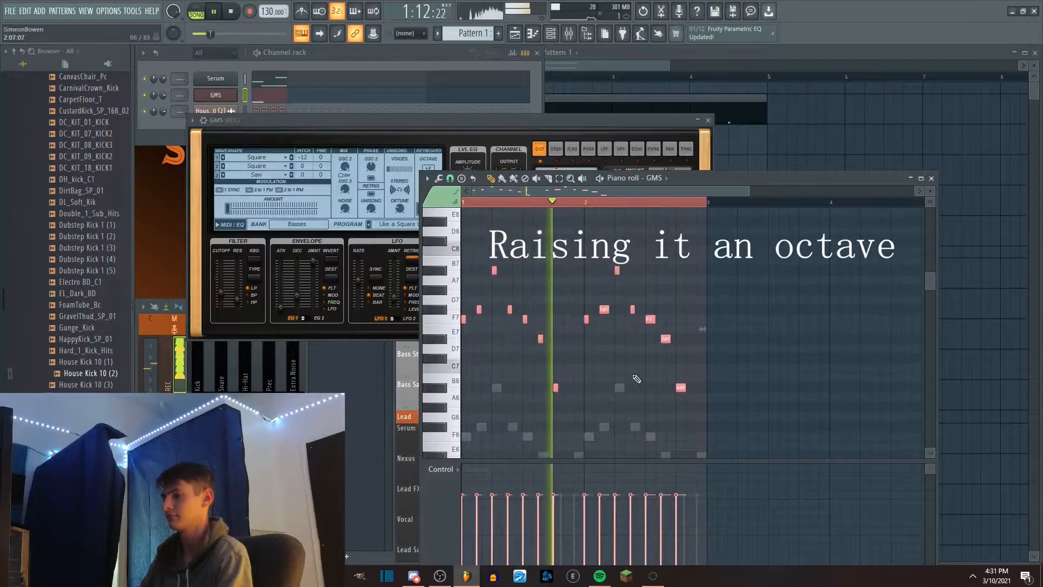
{"action": "scroll", "coordinate": [644, 380], "scroll_direction": "down", "scroll_amount": 1}
{"action": "scroll", "coordinate": [645, 380], "scroll_direction": "down", "scroll_amount": 2}
{"action": "key", "text": "ctrl+Down"}
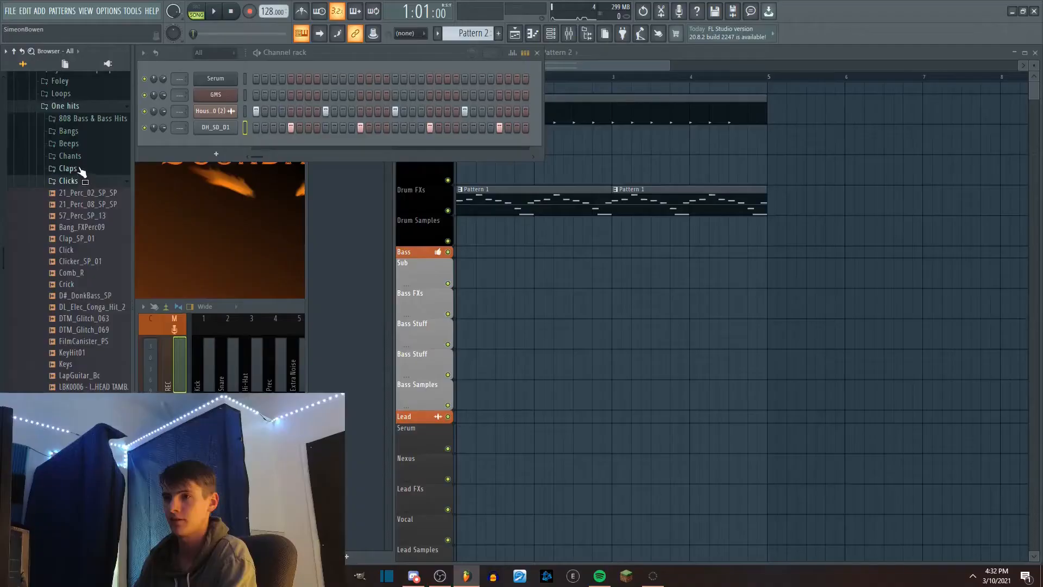
Step: Replace the DH_SD_01 channel's sample with Bang_Clap06 from the Claps folder and play the pattern
{"action": "left_click", "coordinate": [80, 169]}
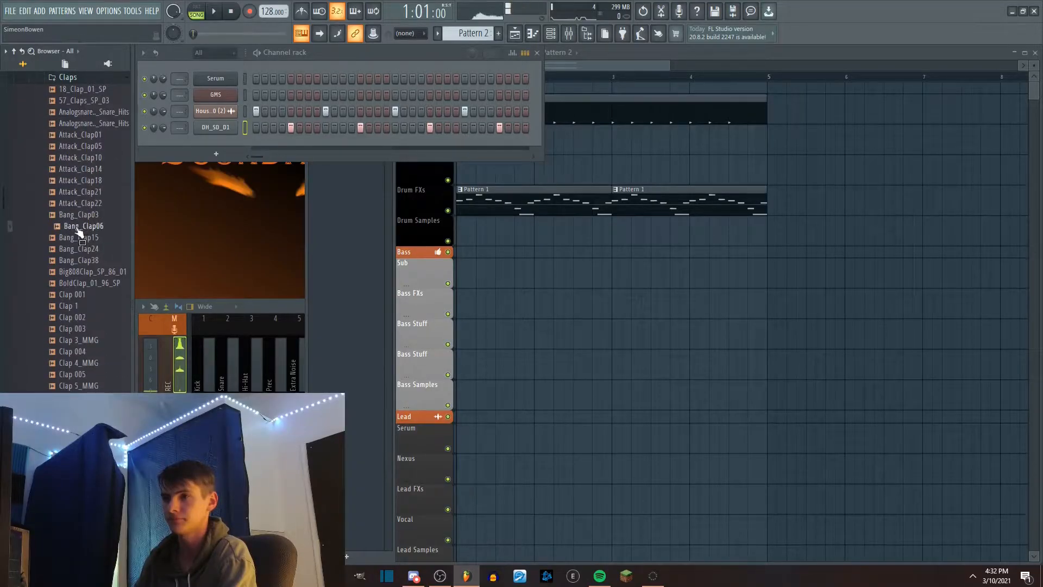
{"action": "left_click_drag", "start_coordinate": [191, 132], "coordinate": [203, 131]}
{"action": "key", "text": "space"}
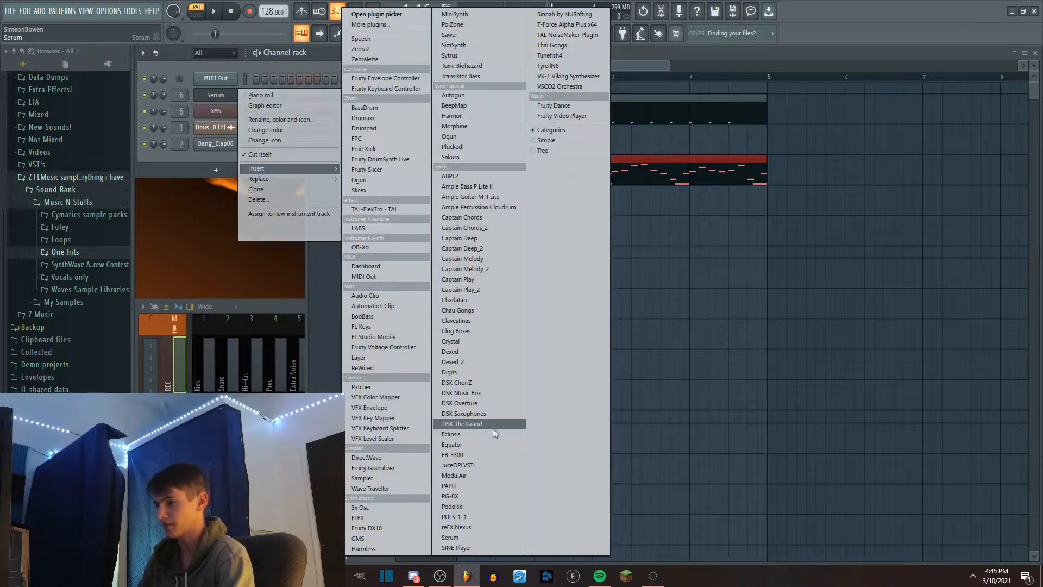
Step: Insert a FLEX channel and load its Backwards Sneeze preset
{"action": "left_click", "coordinate": [359, 518]}
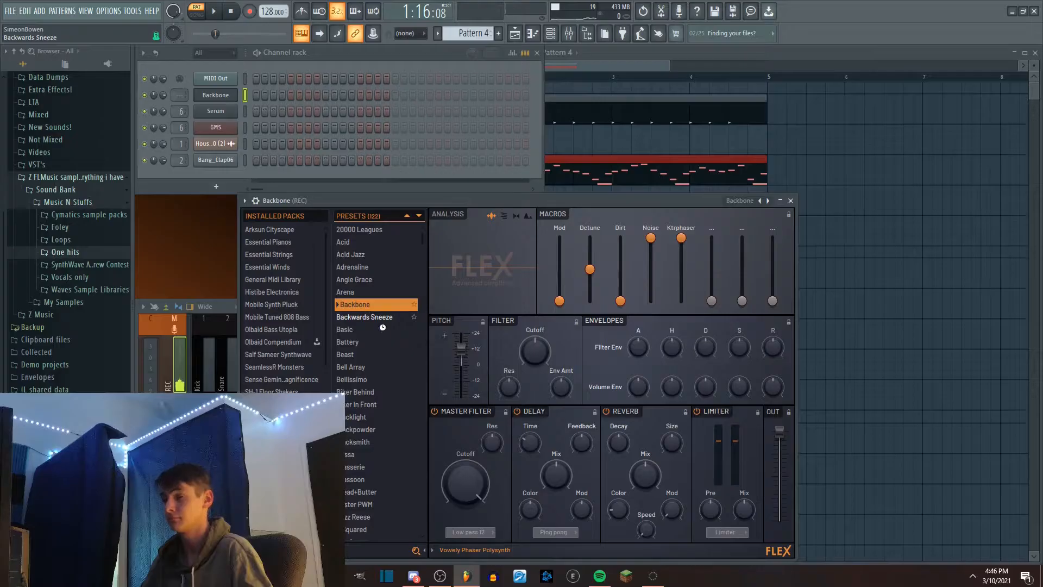
{"action": "left_click", "coordinate": [380, 318]}
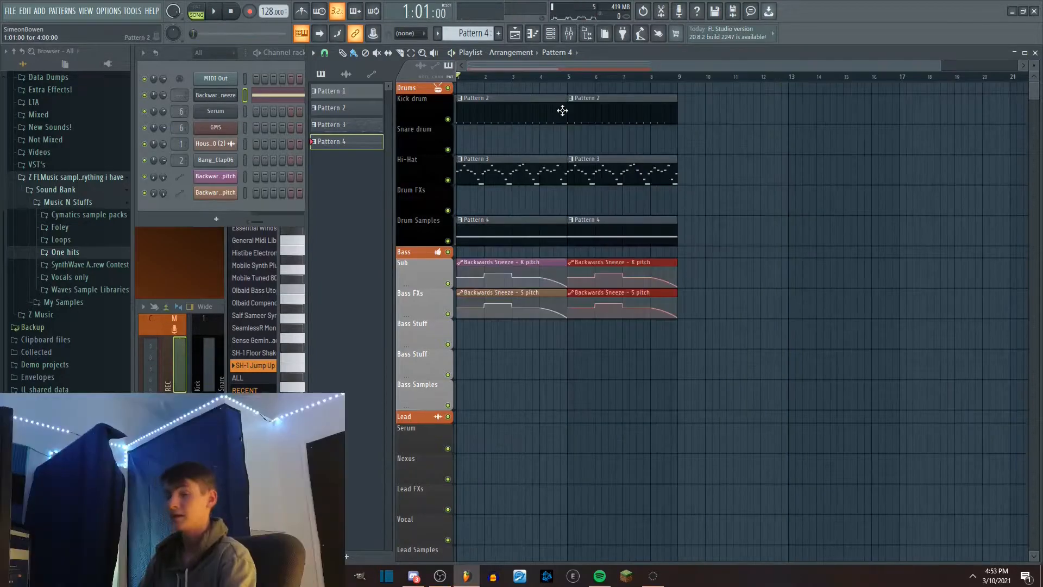
Step: Play the arrangement from the start to hear the drums, melody and Backwards Sneeze layer together, and stop playback
{"action": "key", "text": "space"}
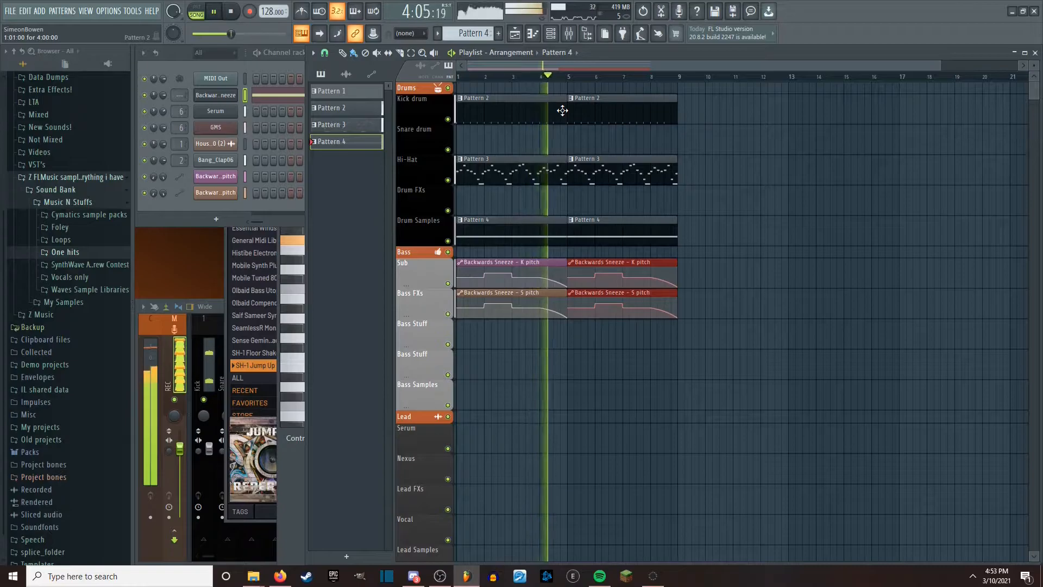
{"action": "key", "text": "space"}
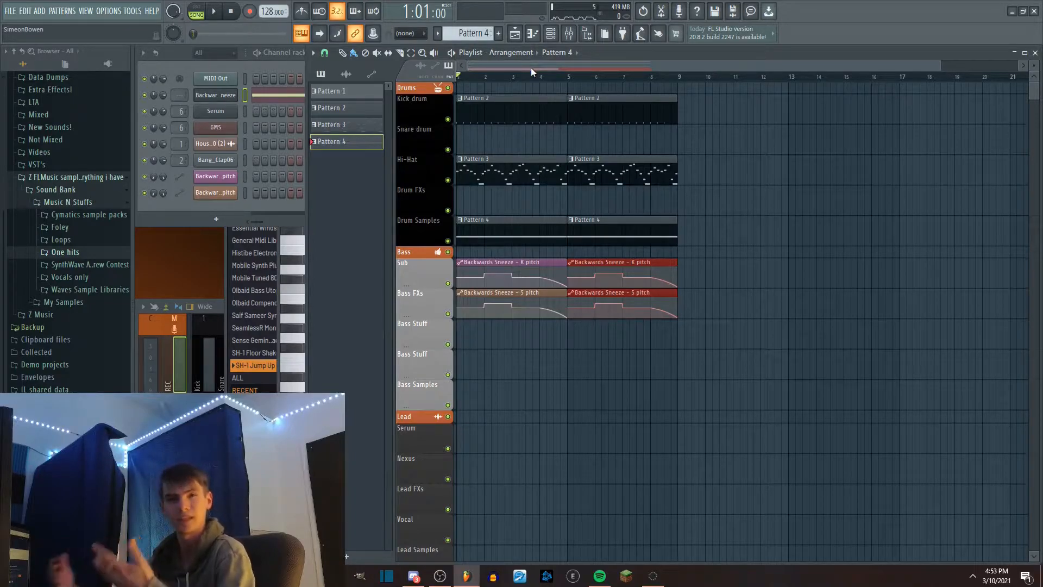
Step: Insert another FLEX channel, load the Electrify preset and audition it with a note
{"action": "left_click", "coordinate": [391, 518]}
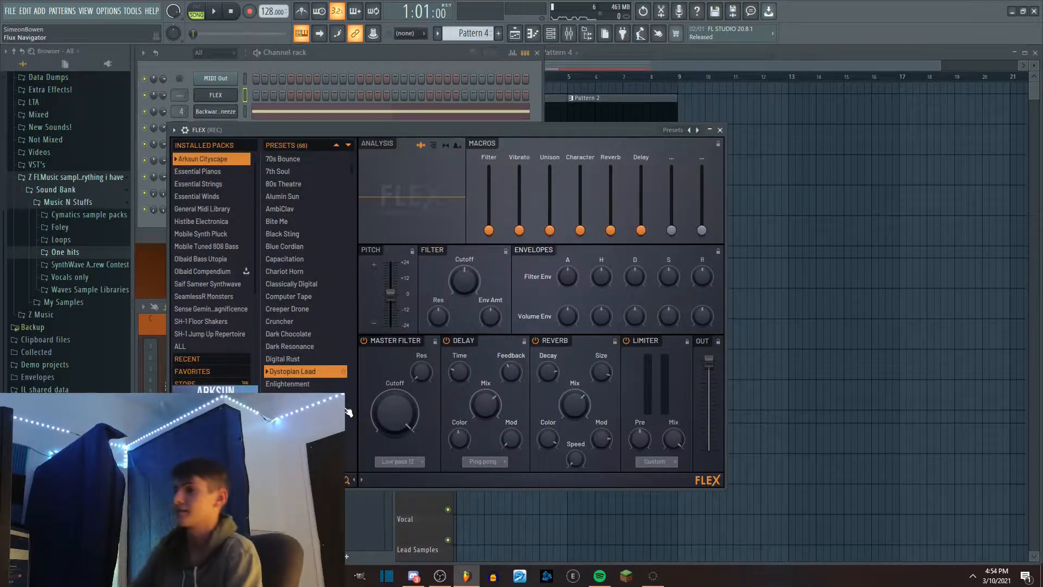
{"action": "left_click", "coordinate": [198, 282]}
{"action": "left_click", "coordinate": [351, 374]}
{"action": "key", "text": "v"}
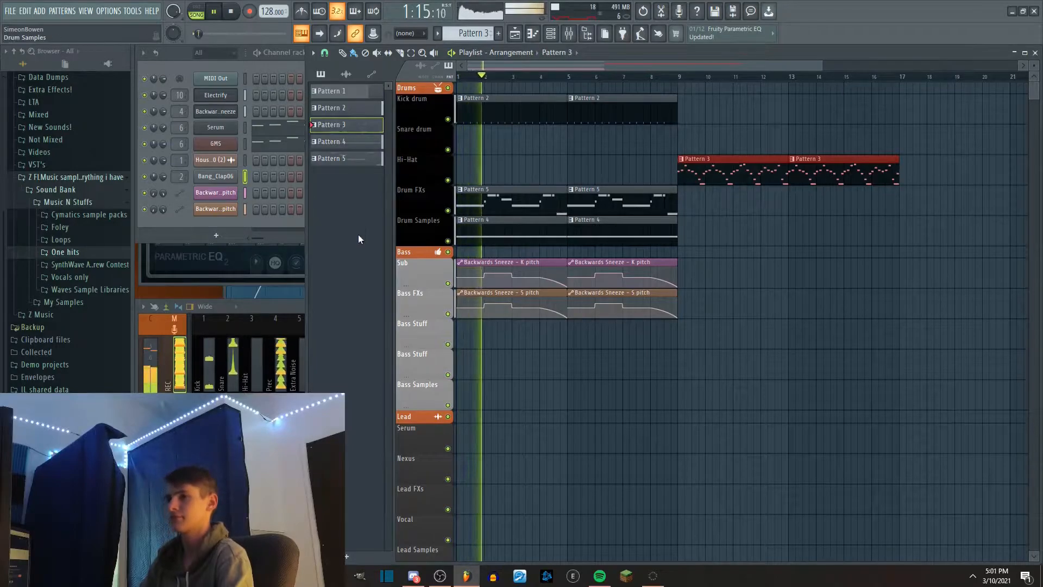
Step: Open the Fruity parametric EQ 2 on the Sub-Bass mixer track during playback
{"action": "key", "text": "F9"}
{"action": "left_click", "coordinate": [419, 319]}
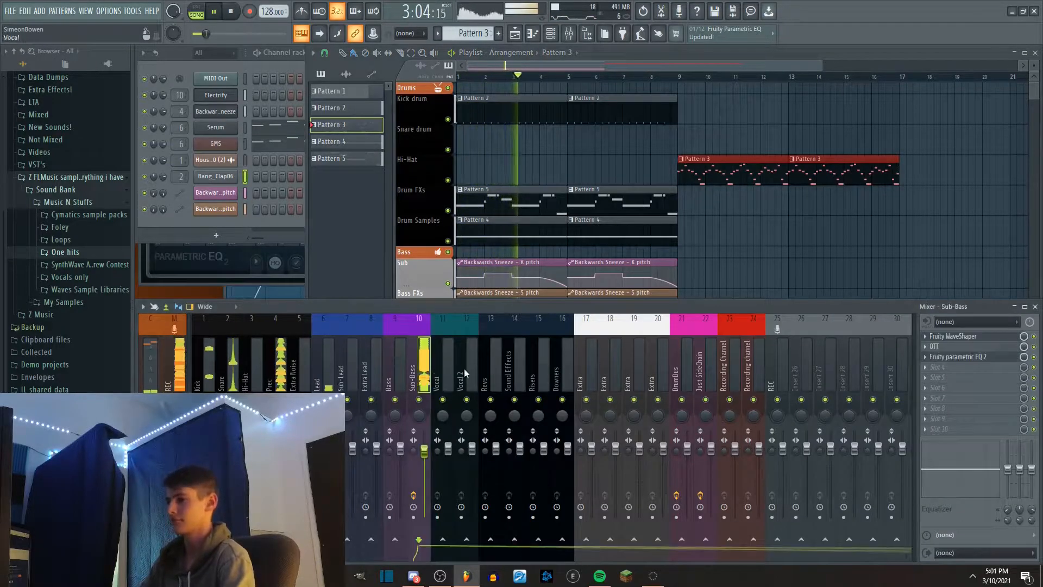
{"action": "left_click", "coordinate": [972, 358]}
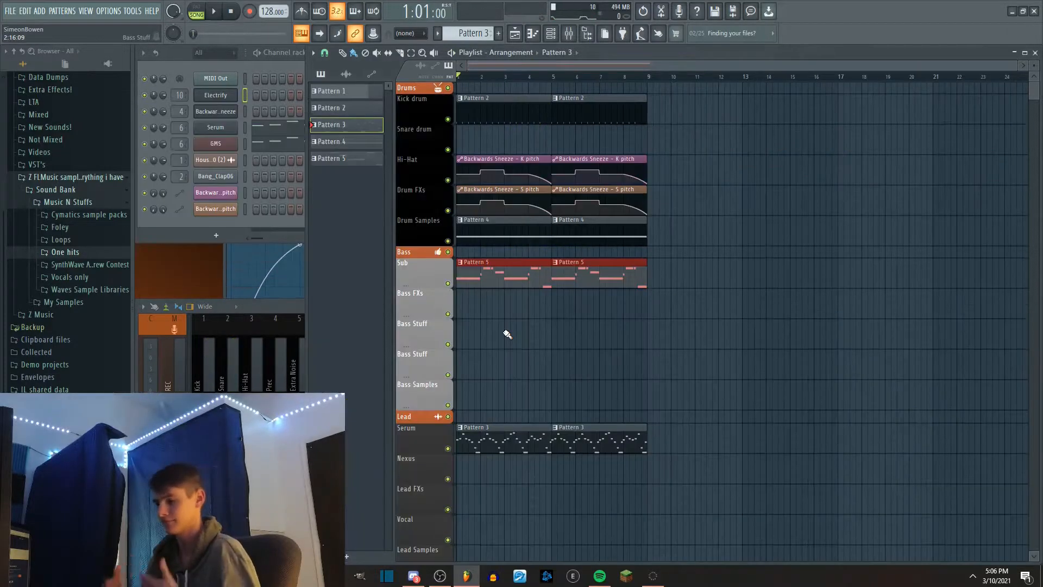